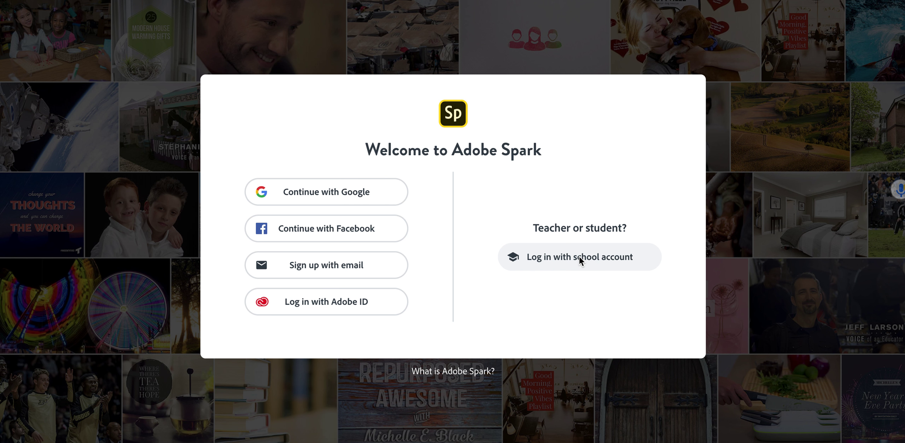
# Step: Sign in to Adobe Spark with the school account using the autofilled school e-mail suggestion
pyautogui.click(558, 262)
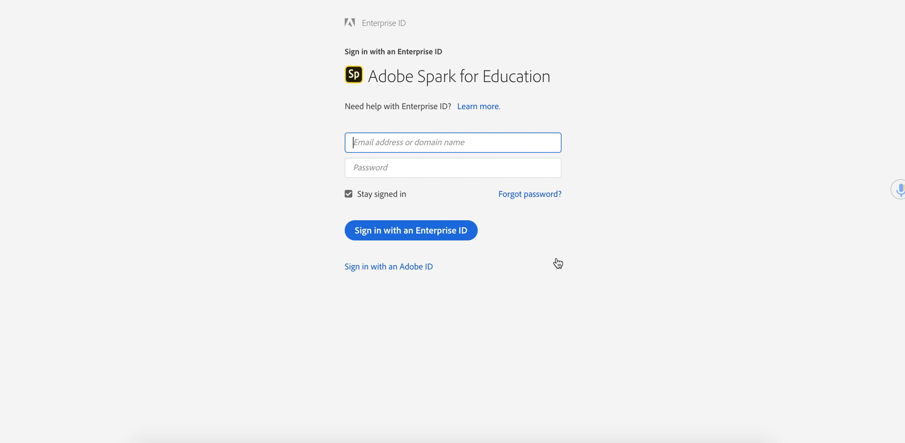
pyautogui.write('ta')
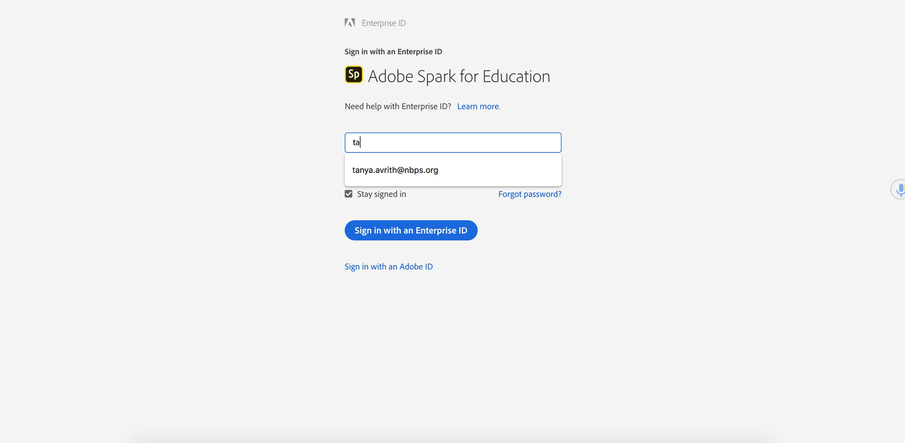
pyautogui.click(430, 176)
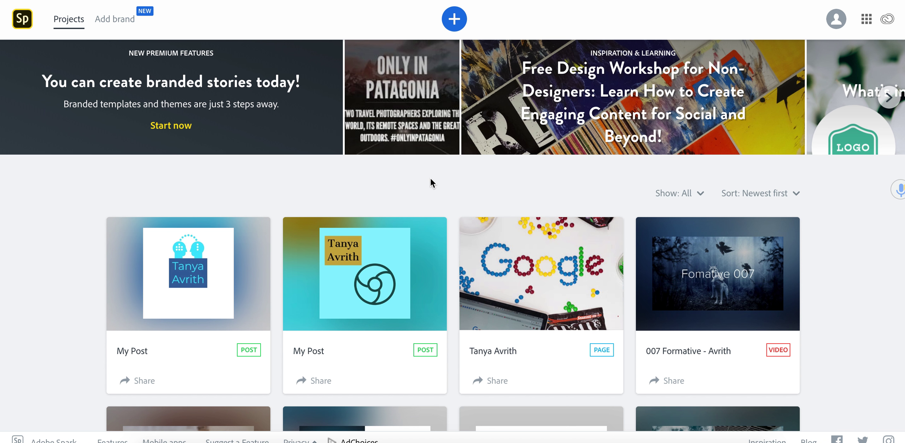
# Step: Start a new project from the + button and choose to create a graphic from scratch
pyautogui.click(455, 22)
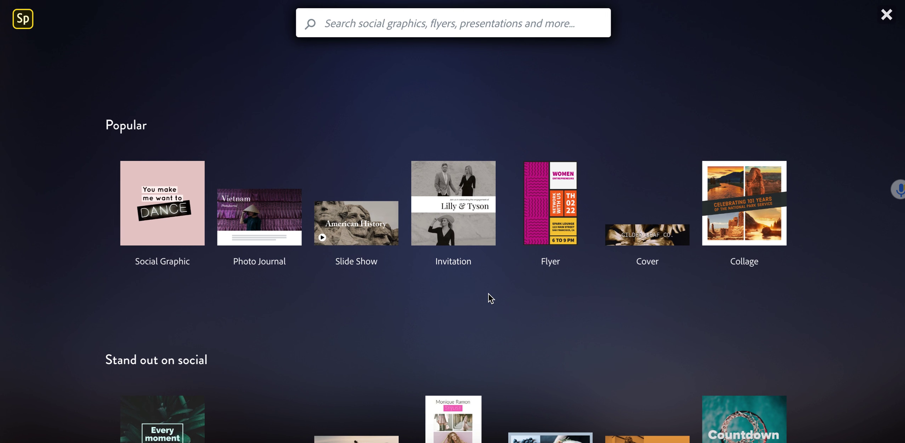
pyautogui.scroll(-15, 489, 294)
pyautogui.scroll(-20, 489, 298)
pyautogui.scroll(-5, 489, 294)
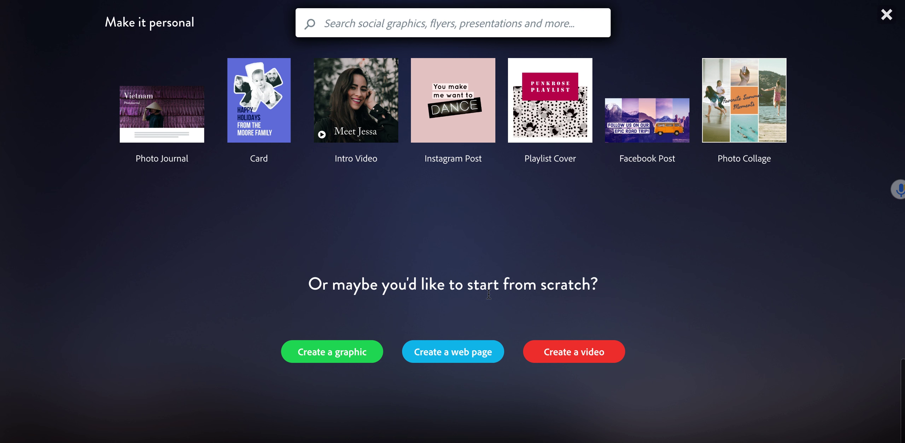
pyautogui.click(333, 355)
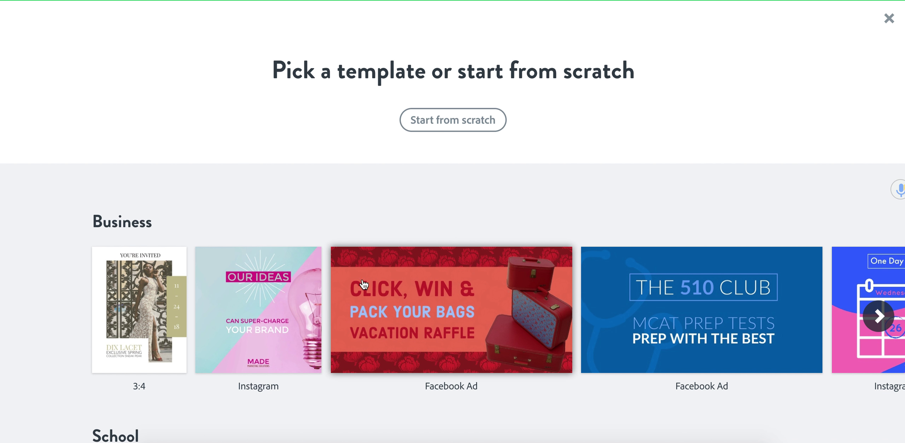
pyautogui.click(453, 120)
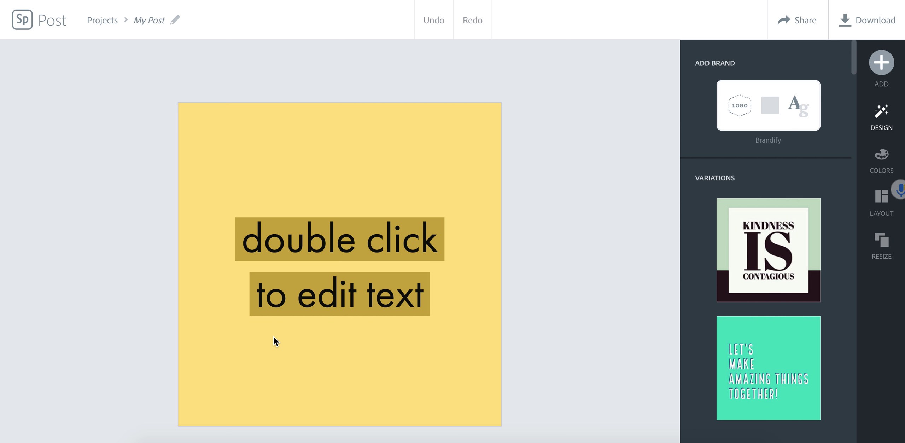
# Step: Add a new text element with the author's full name to the blank square post
pyautogui.click(416, 179)
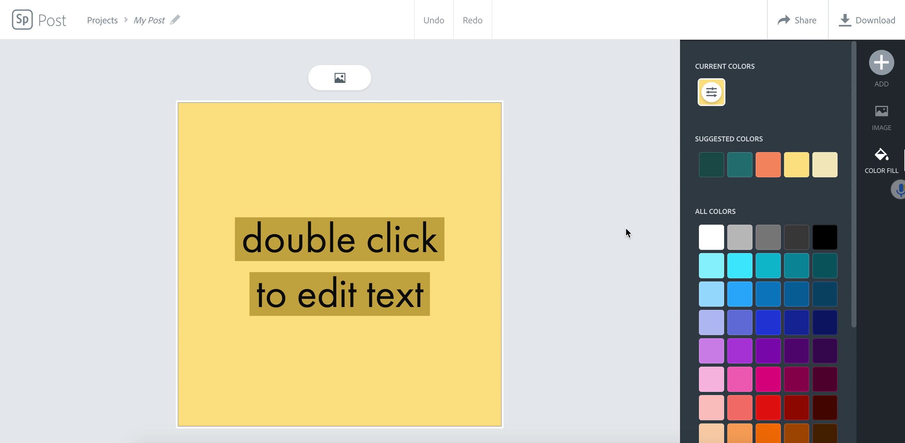
pyautogui.click(882, 63)
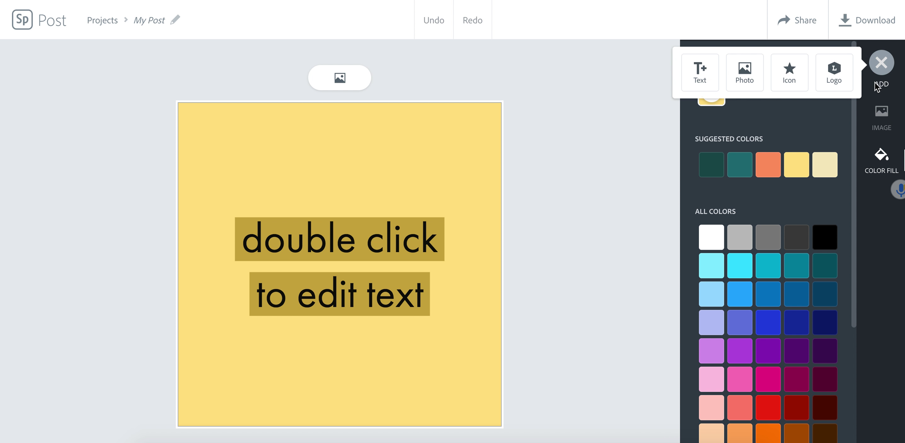
pyautogui.click(701, 73)
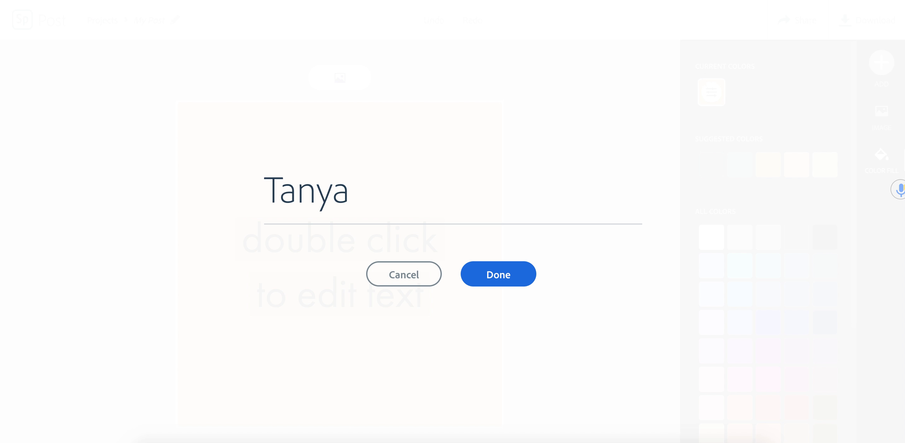
pyautogui.write('vrith')
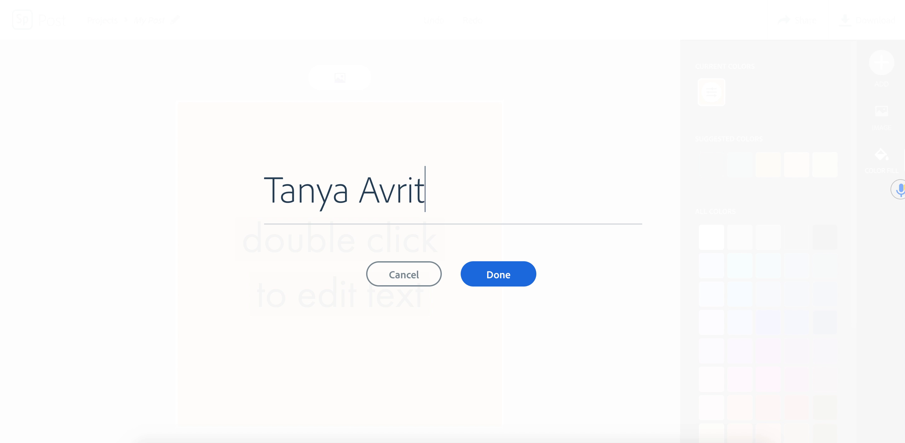
pyautogui.click(517, 275)
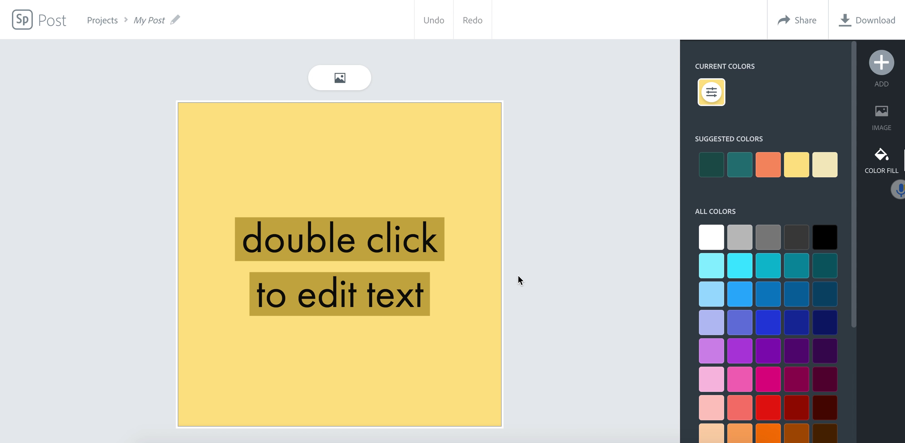
# Step: Delete the placeholder text and move the name down to the canvas middle, keeping Futura PT
pyautogui.click(389, 266)
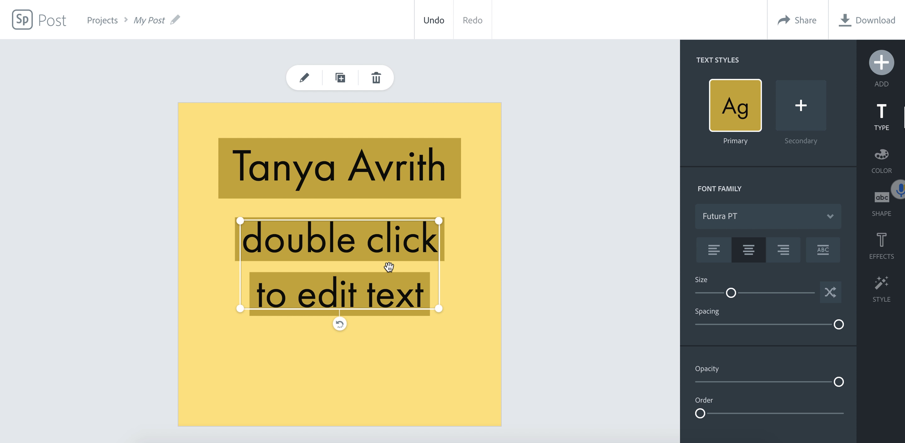
pyautogui.click(376, 78)
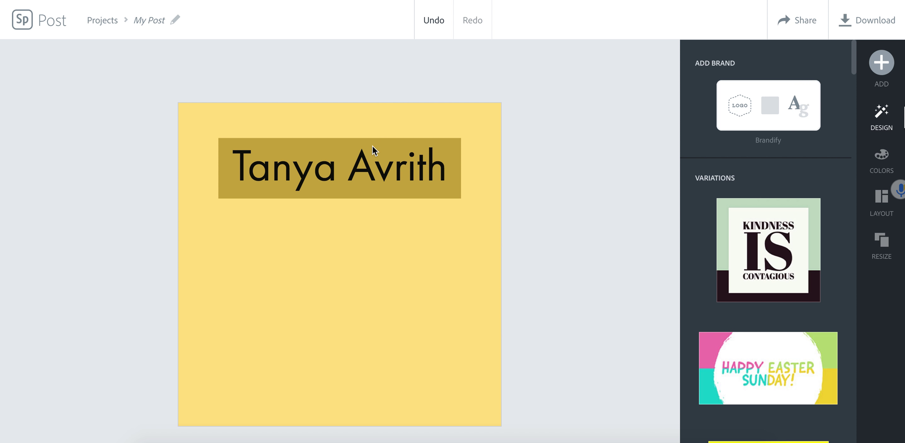
pyautogui.moveTo(372, 146); pyautogui.dragTo(368, 279)
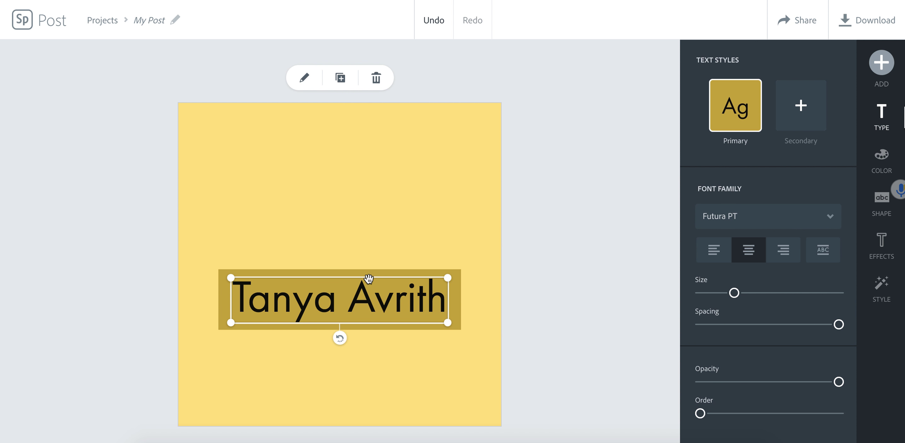
pyautogui.click(828, 222)
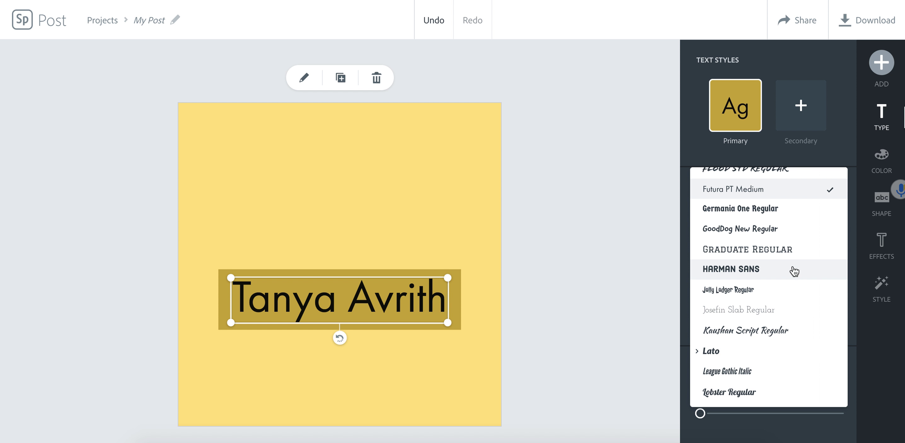
pyautogui.click(805, 150)
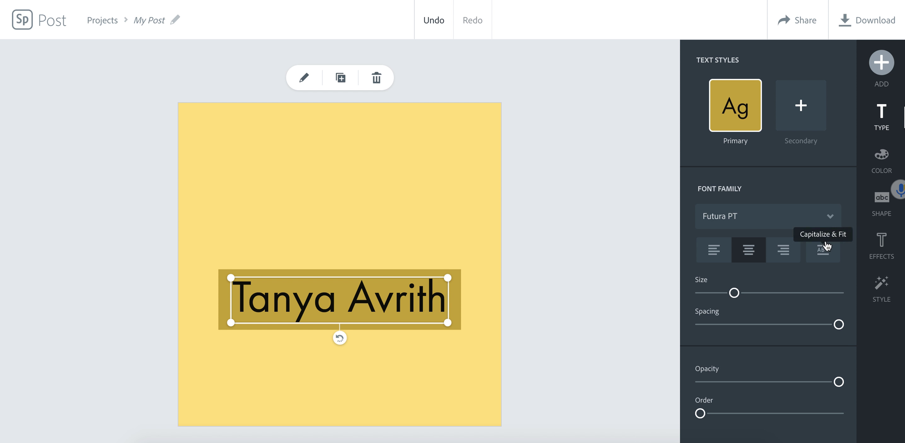
# Step: Give the name the Cutout effect after trying Cutout & Outline and Shadow & Outline
pyautogui.click(888, 252)
pyautogui.scroll(-3, 826, 293)
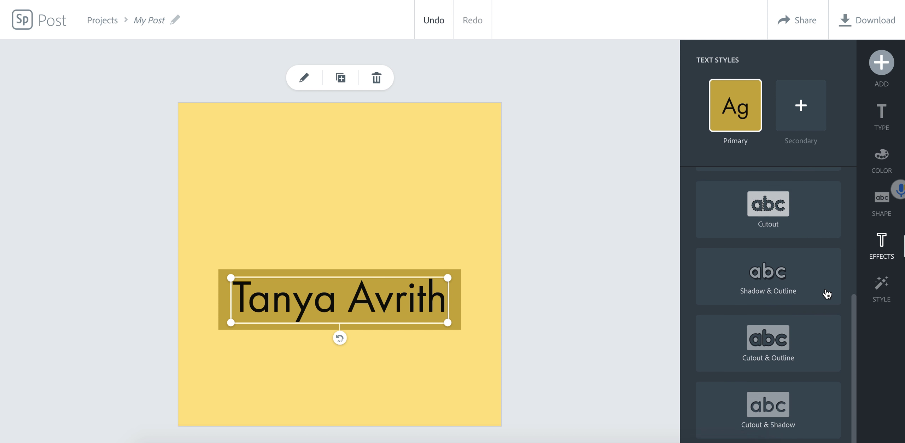
pyautogui.scroll(4, 826, 293)
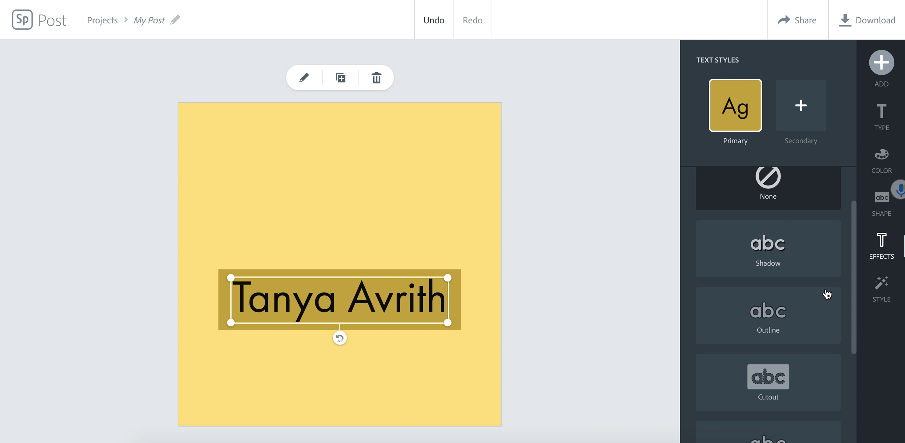
pyautogui.scroll(-3, 827, 293)
pyautogui.scroll(-2, 824, 293)
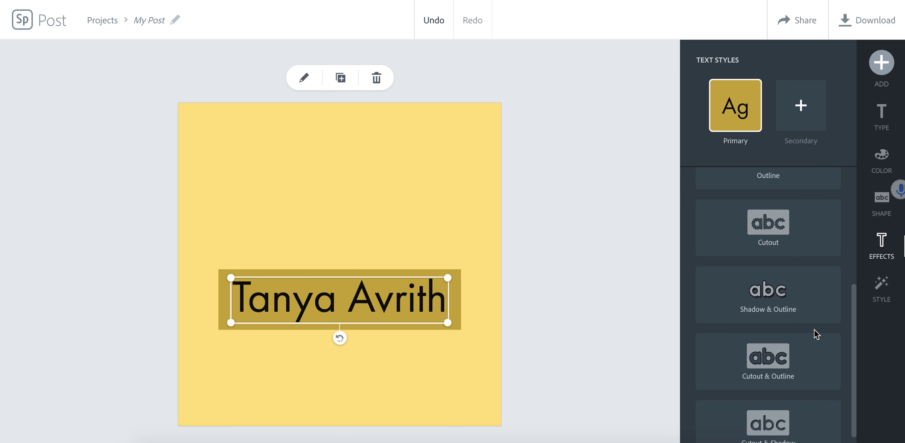
pyautogui.click(807, 363)
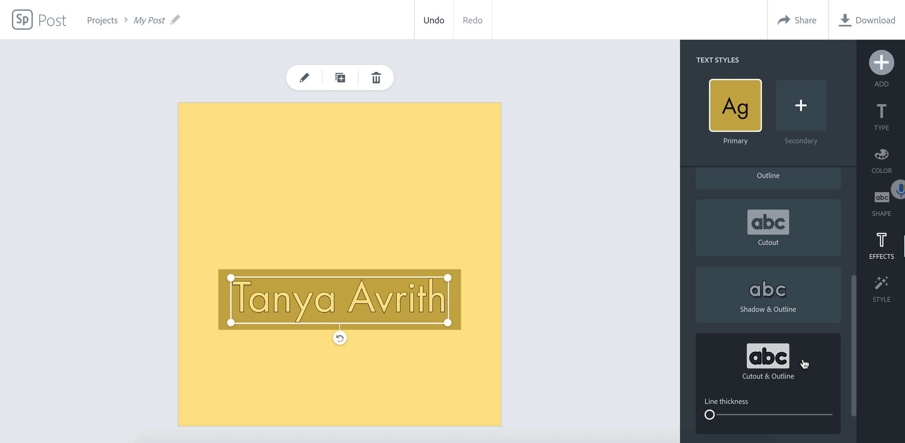
pyautogui.click(790, 295)
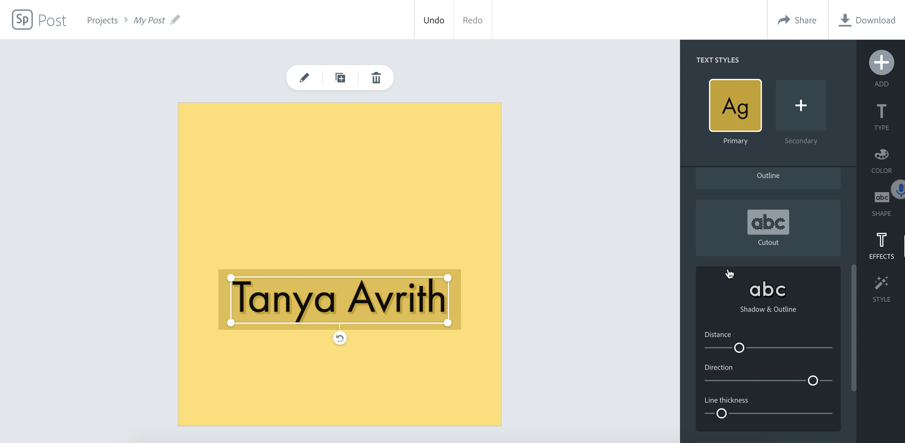
pyautogui.scroll(-1, 770, 317)
pyautogui.click(806, 231)
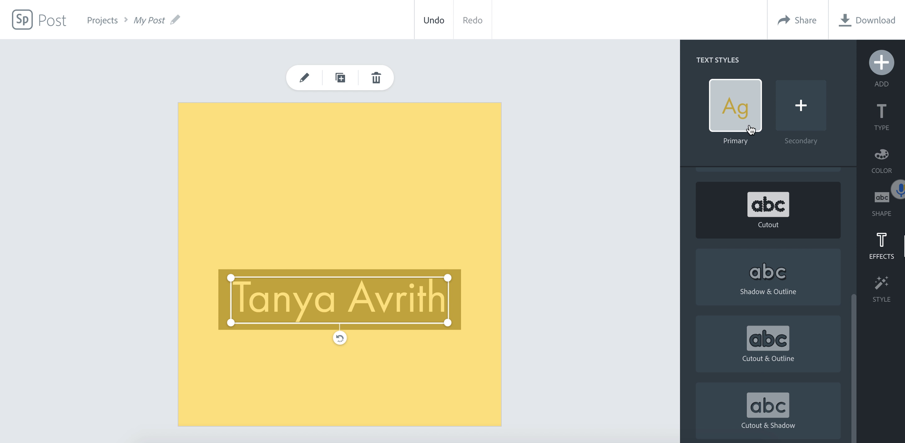
pyautogui.click(882, 159)
# Step: Make the name's text box background white
pyautogui.click(802, 319)
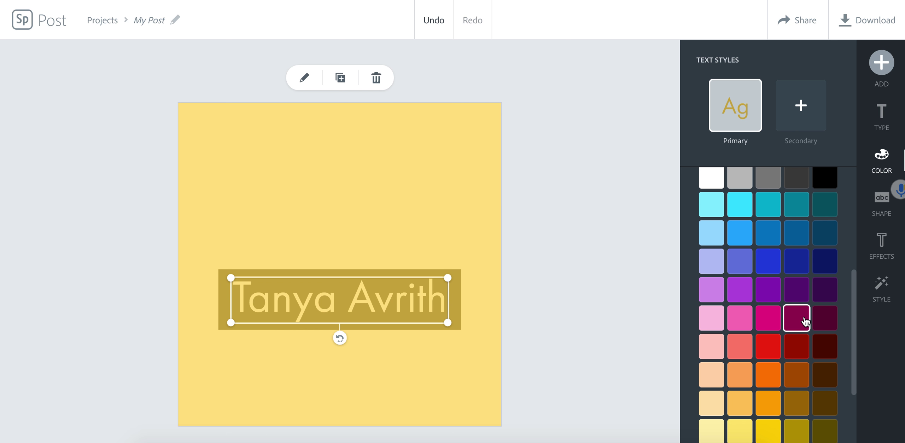
pyautogui.scroll(2, 804, 319)
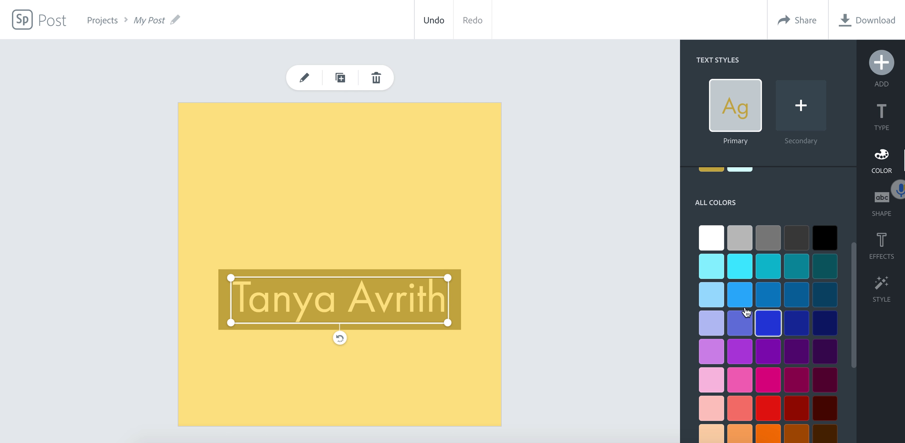
pyautogui.click(711, 240)
# Step: Set the square background to light grey after trying white, gold, orange and teal
pyautogui.click(460, 215)
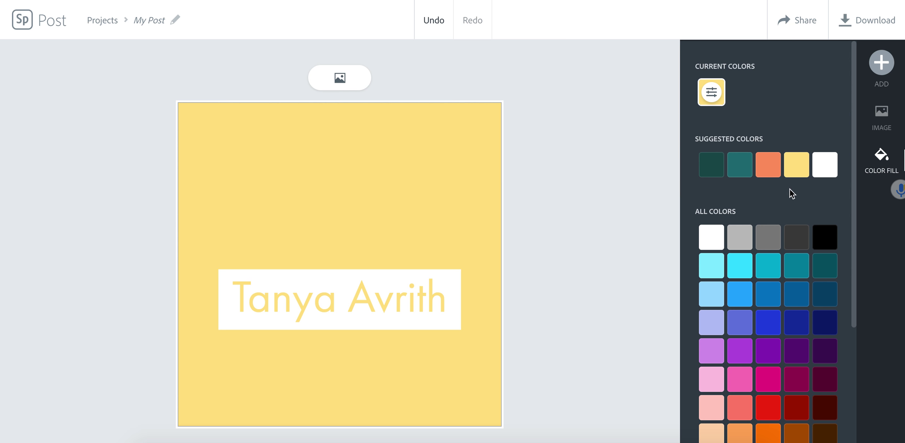
pyautogui.click(825, 165)
pyautogui.click(799, 169)
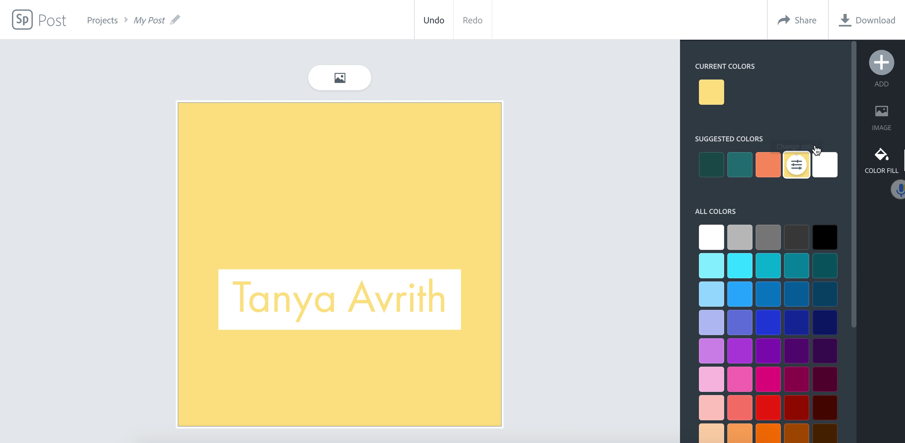
pyautogui.click(768, 165)
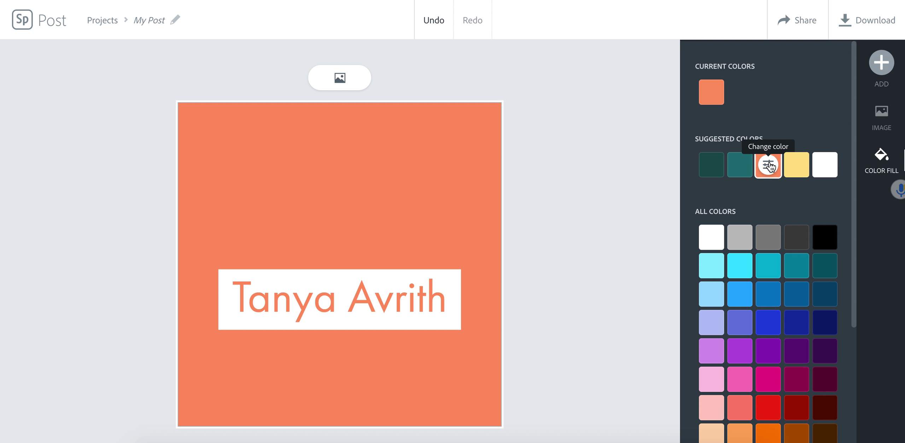
pyautogui.click(742, 165)
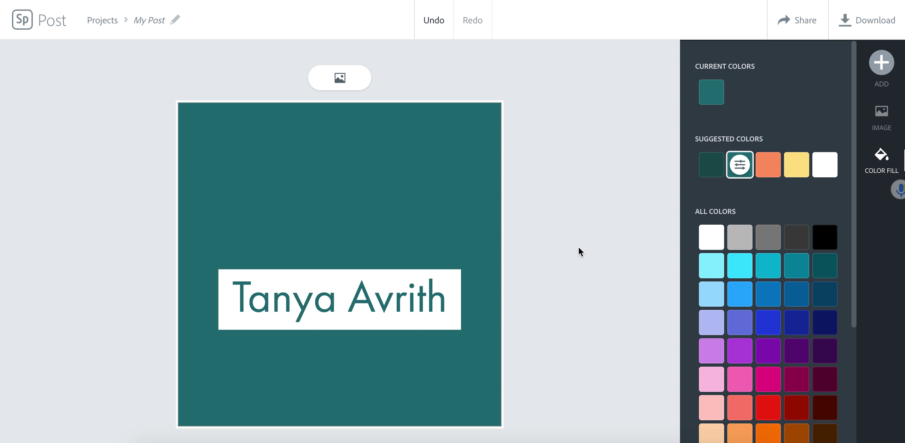
pyautogui.click(729, 244)
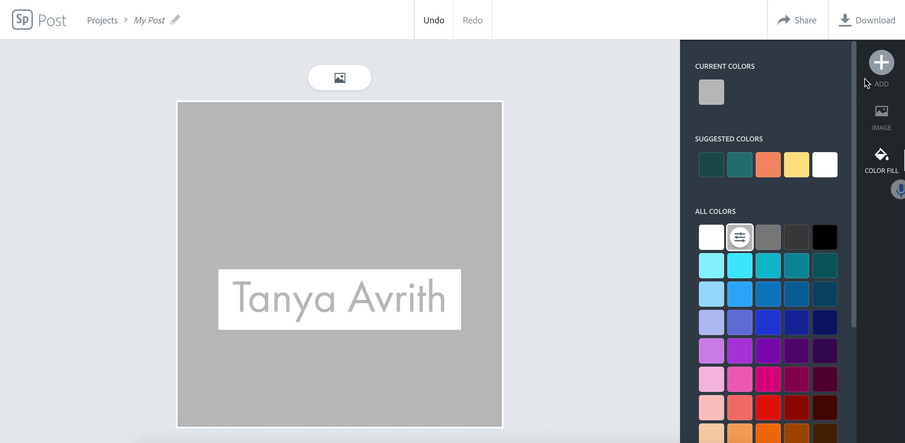
# Step: Search icons for 'teach' and add the white two-heads teaching icon to the post
pyautogui.click(880, 67)
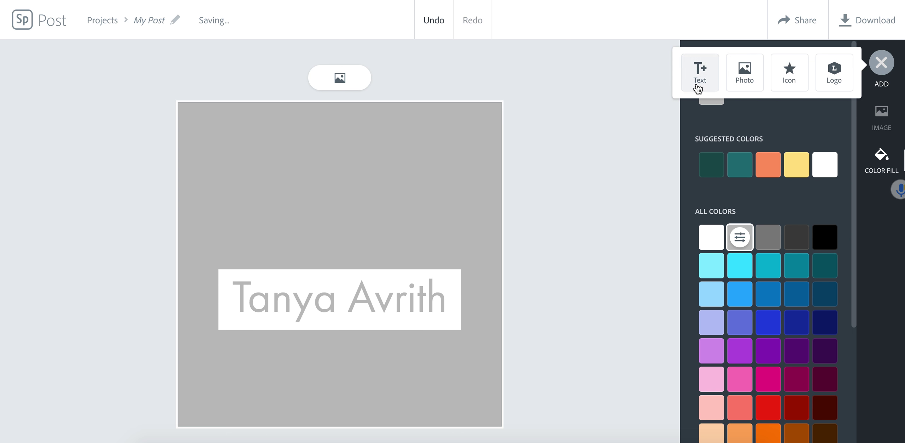
pyautogui.click(792, 82)
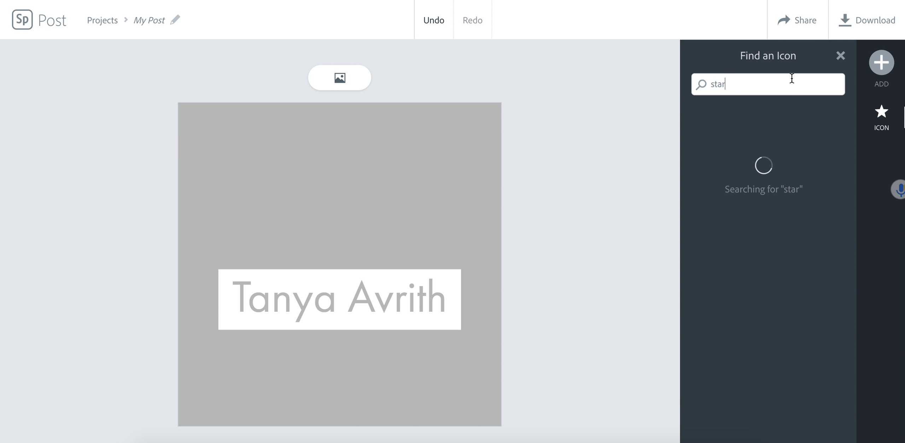
pyautogui.press('BackSpace')
pyautogui.press('BackSpace')
pyautogui.press('BackSpace')
pyautogui.press('BackSpace')
pyautogui.write('teacg')
pyautogui.press('BackSpace')
pyautogui.write('h')
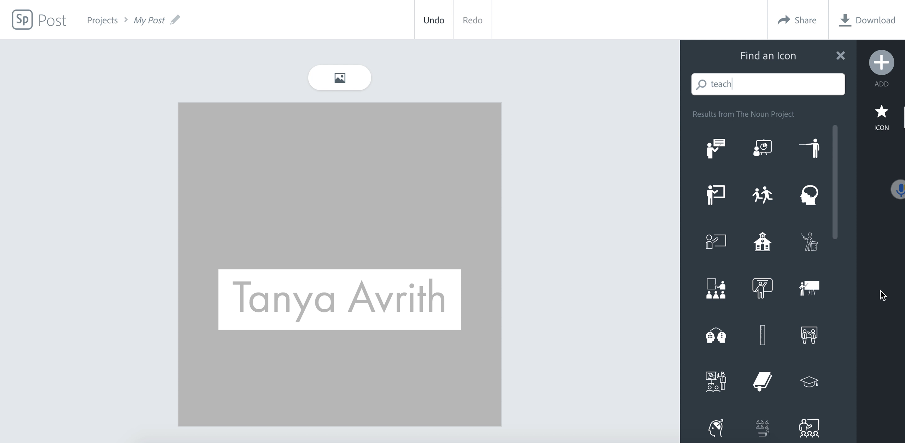
pyautogui.click(724, 343)
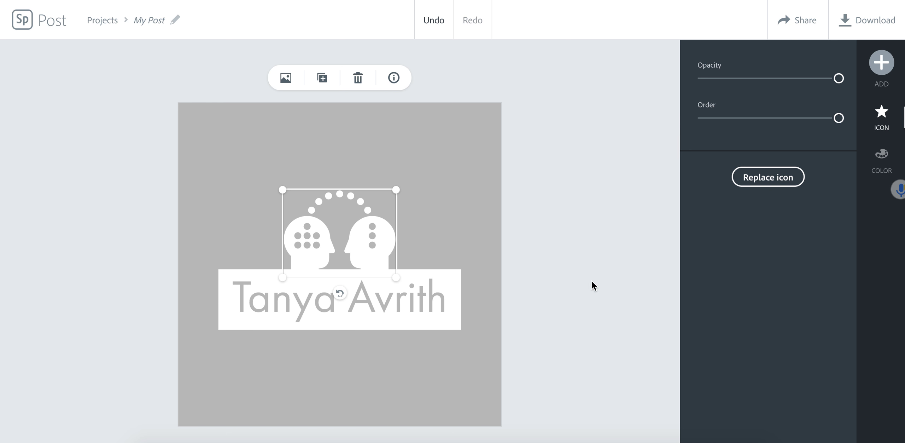
# Step: Move the two-heads icon up, enlarge it, and centre it horizontally above the name box
pyautogui.moveTo(393, 229); pyautogui.dragTo(395, 219)
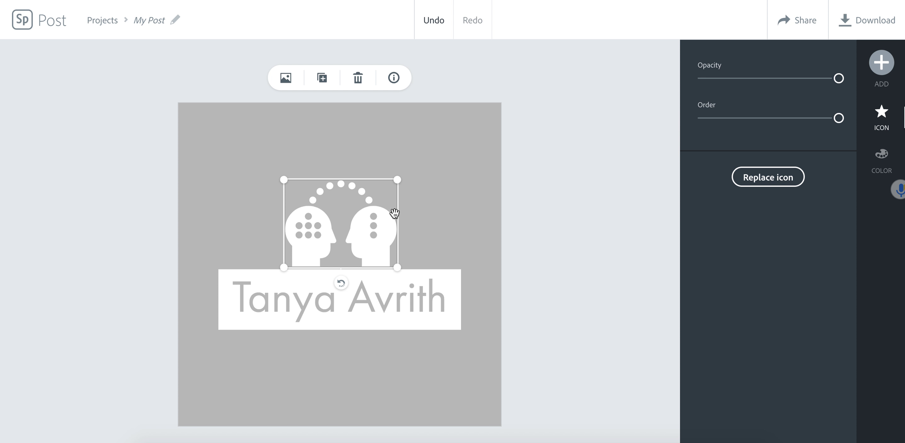
pyautogui.moveTo(399, 181); pyautogui.dragTo(450, 138)
pyautogui.moveTo(416, 176); pyautogui.dragTo(384, 174)
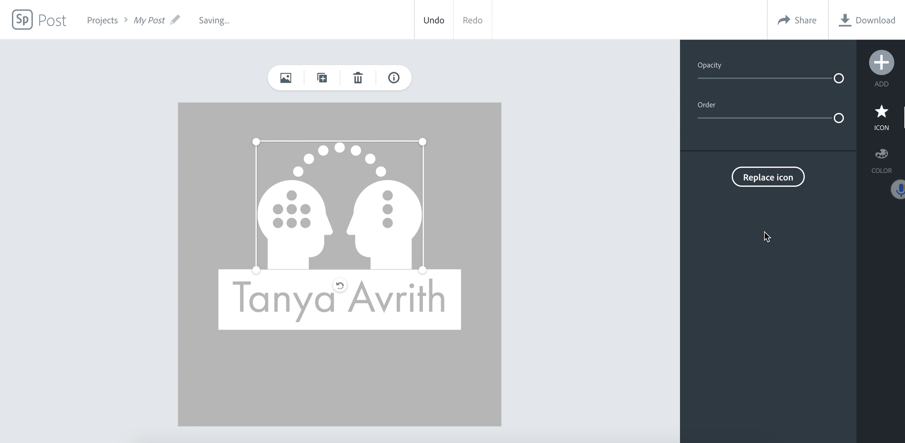
# Step: Colour the teaching icon with the teal suggested swatch
pyautogui.click(880, 163)
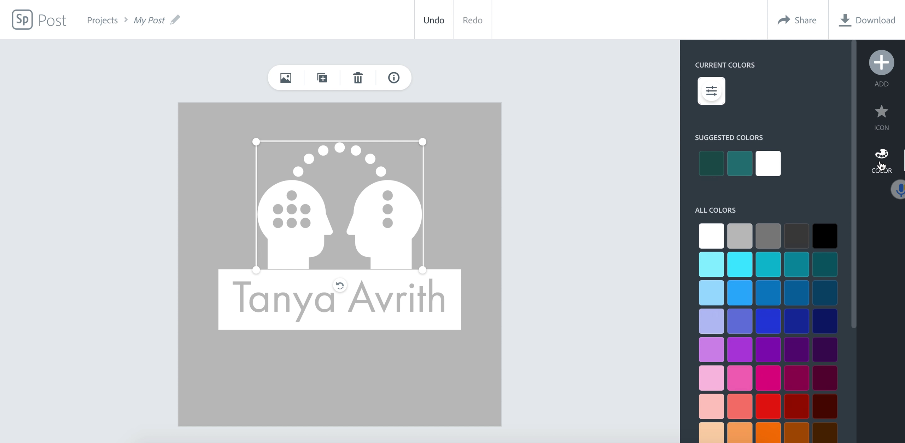
pyautogui.click(749, 163)
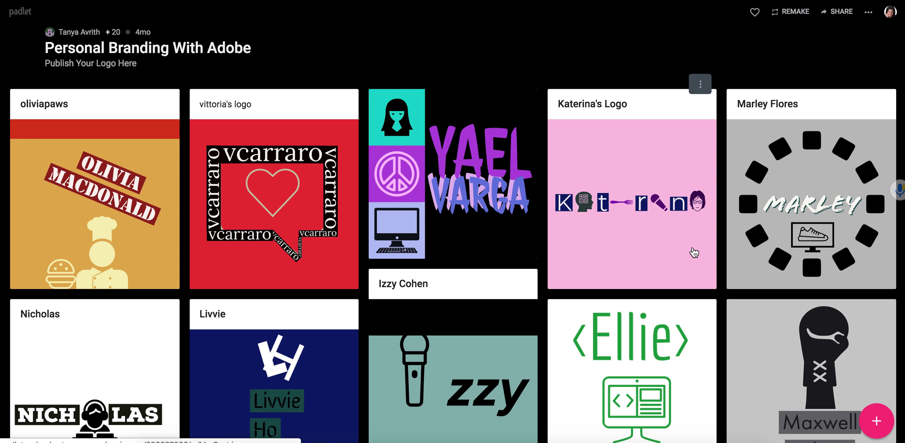
# Step: Scroll through the Personal Branding With Adobe Padlet board's posted logos and back to the top
pyautogui.scroll(-4, 557, 302)
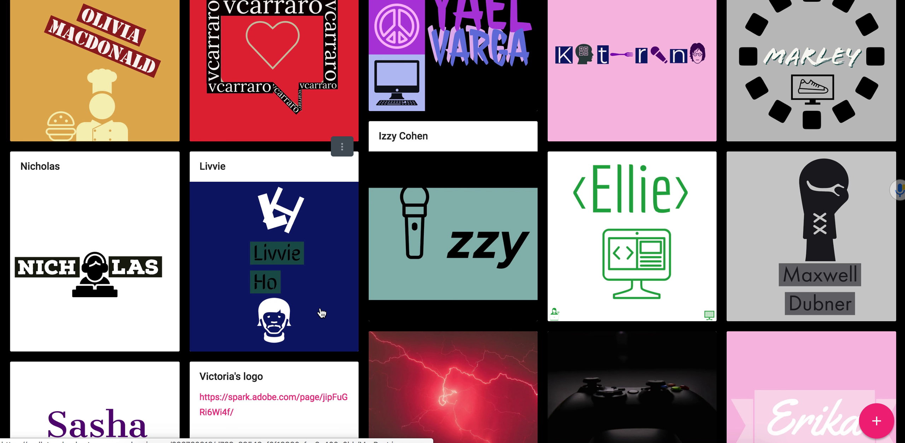
pyautogui.scroll(-4, 322, 313)
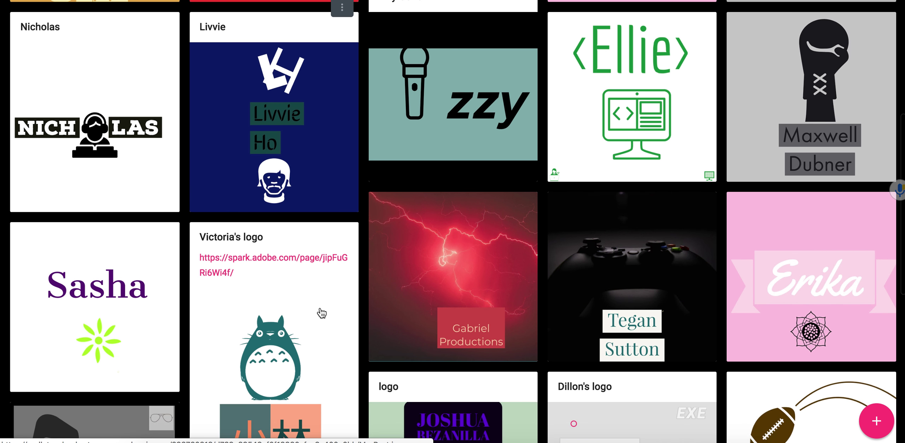
pyautogui.scroll(-9, 322, 313)
pyautogui.scroll(7, 322, 312)
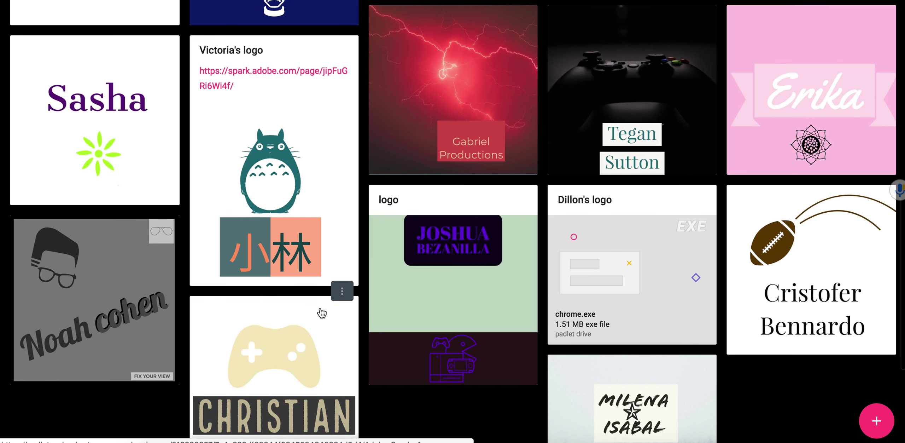
pyautogui.scroll(7, 322, 312)
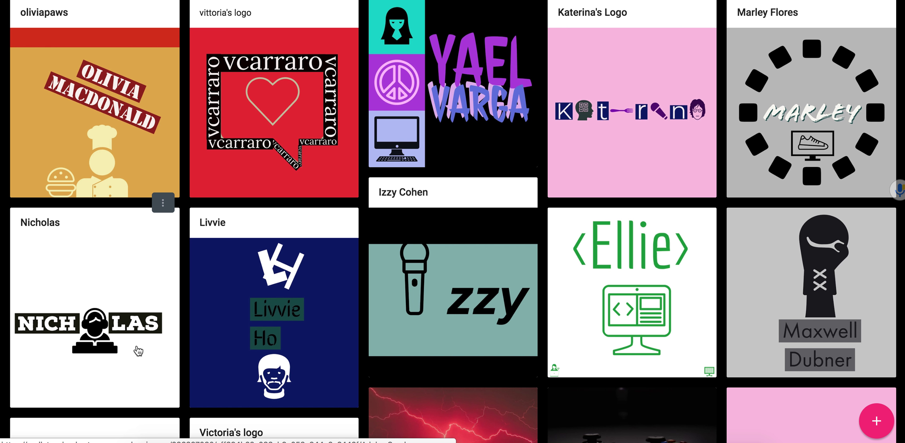
pyautogui.scroll(2, 138, 351)
pyautogui.scroll(-3, 139, 351)
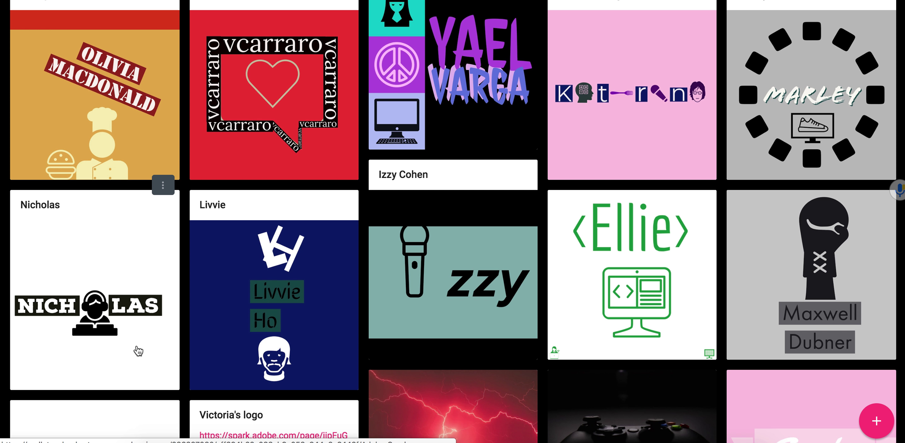
pyautogui.scroll(3, 139, 351)
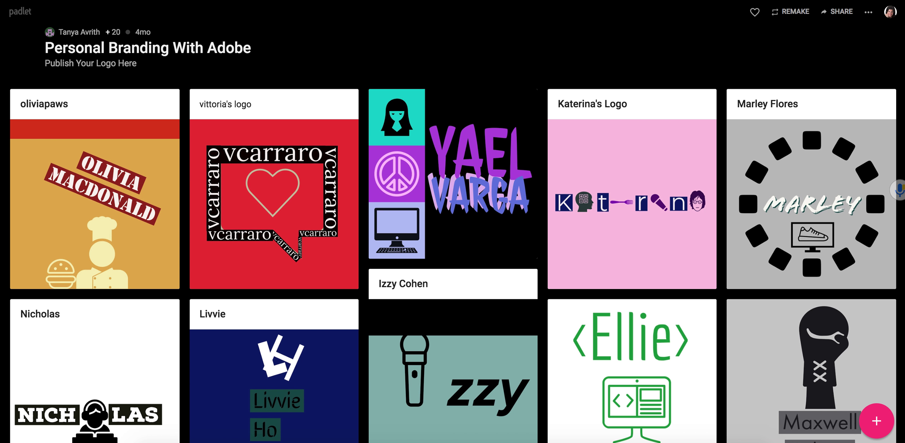
# Step: Switch to COLOURlovers and browse the 'Explore Over a Million Color Palettes' page
pyautogui.hotkey('ctrl', 'Tab')
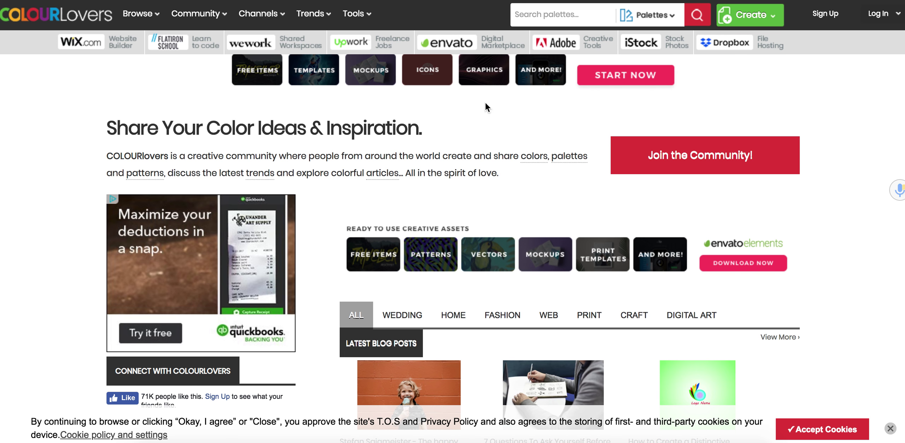
pyautogui.scroll(-10, 485, 102)
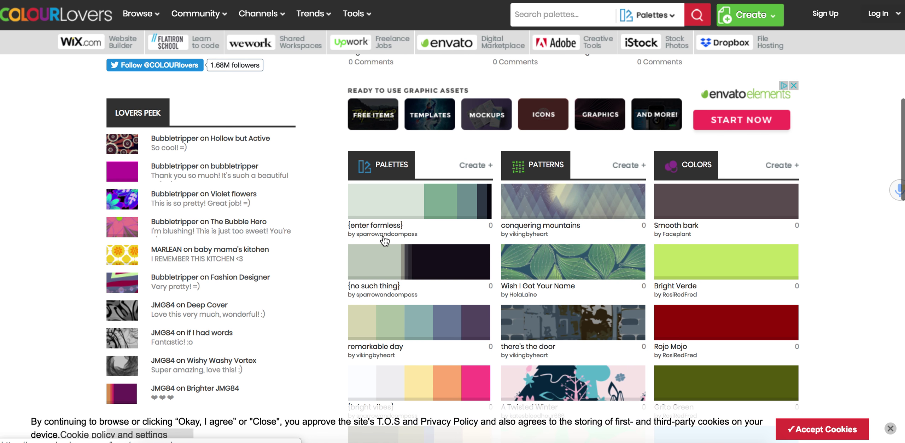
pyautogui.click(390, 169)
pyautogui.scroll(-3, 401, 238)
pyautogui.scroll(-1, 400, 240)
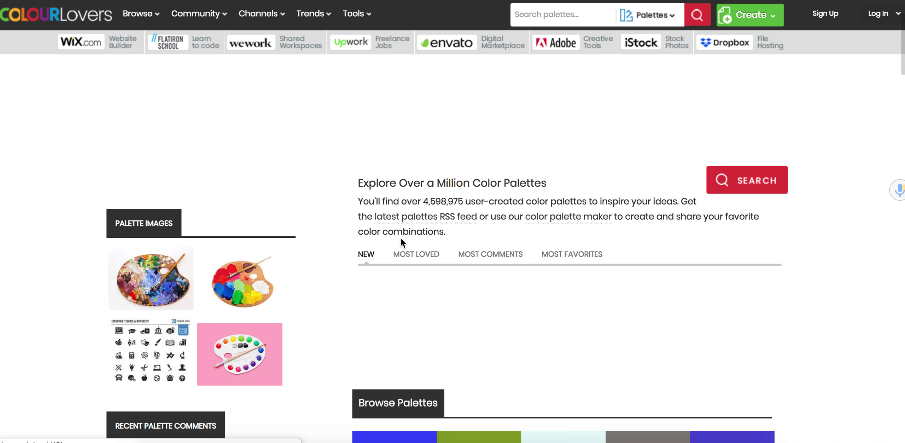
pyautogui.scroll(-15, 401, 238)
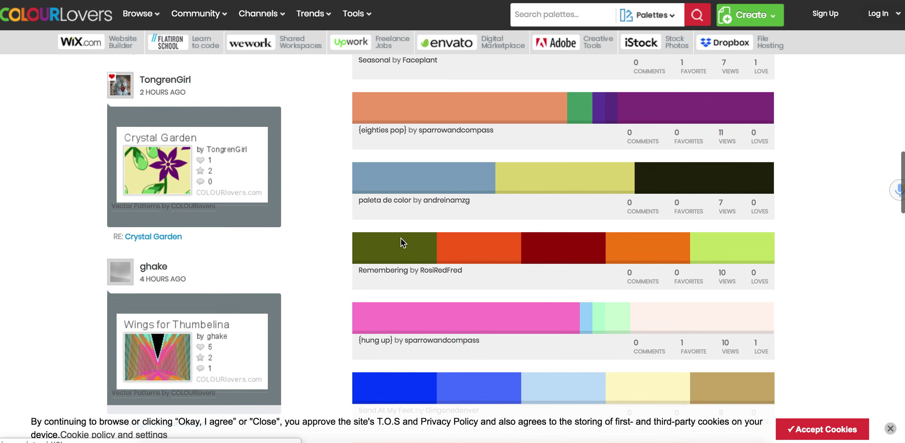
pyautogui.scroll(15, 400, 238)
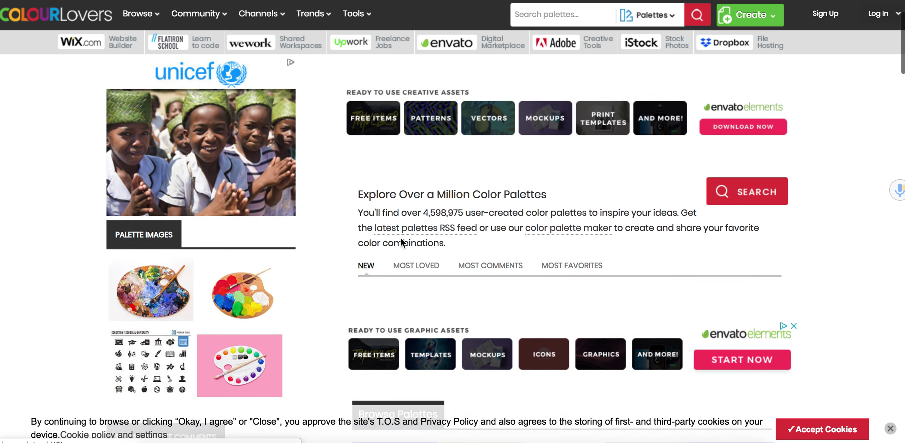